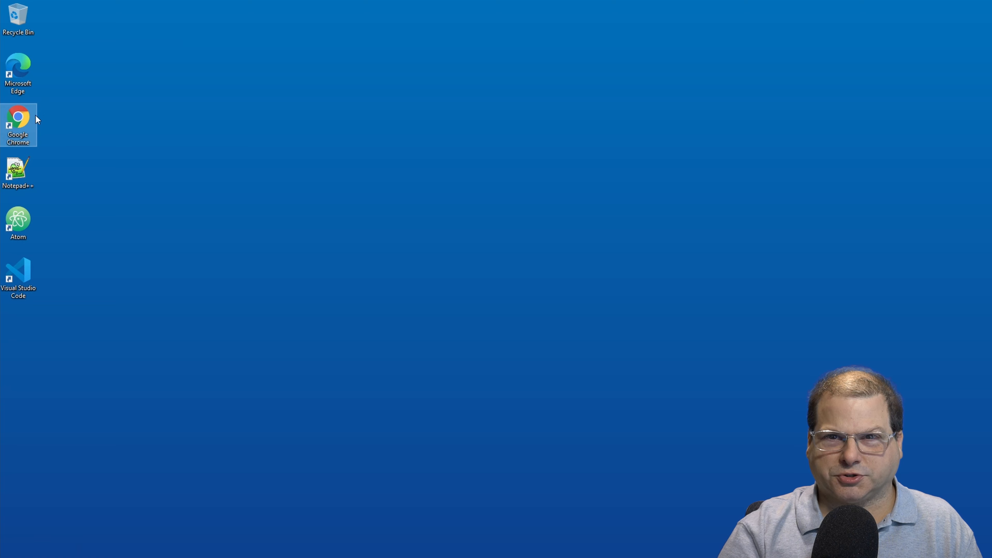
Open git-scm.org in Google Chrome and download the Git 2.31.1 installer for Windows.
{"action": "double_click", "coordinate": [35, 117]}
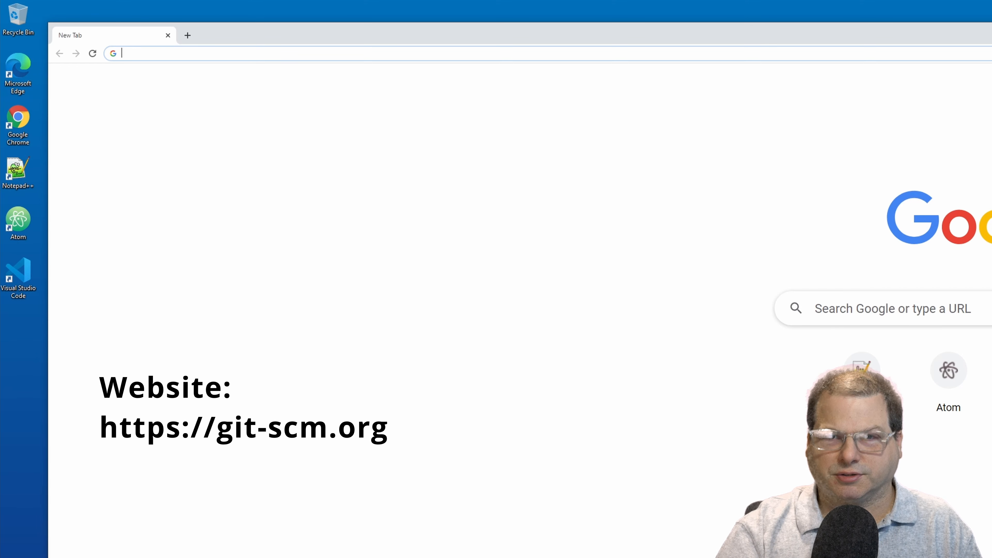
{"action": "type", "text": "git-scm.org"}
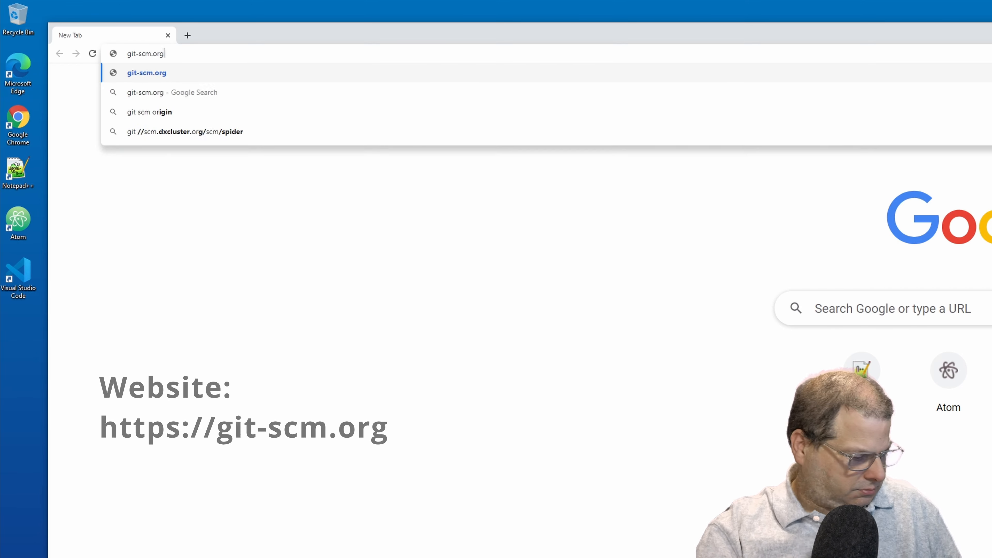
{"action": "key", "text": "Return"}
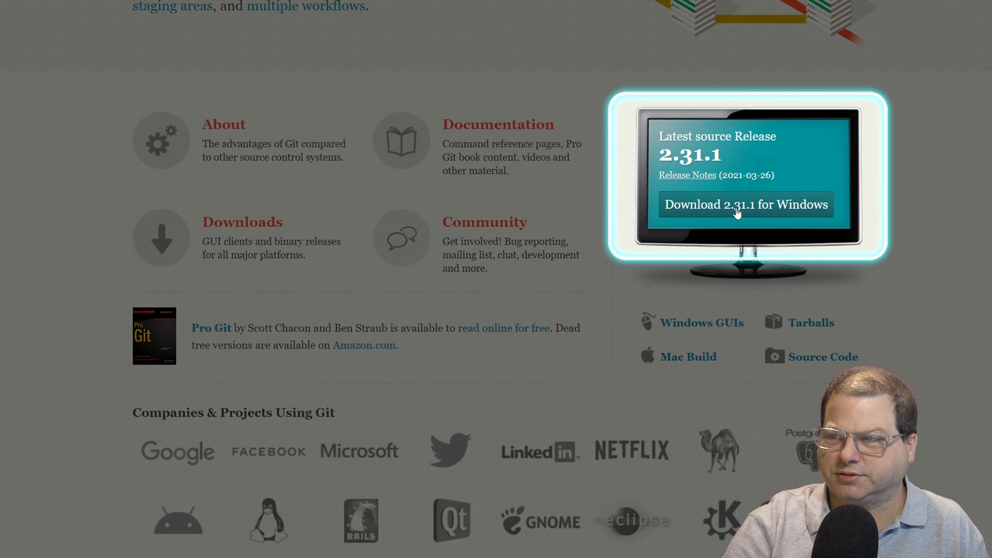
{"action": "left_click", "coordinate": [738, 205]}
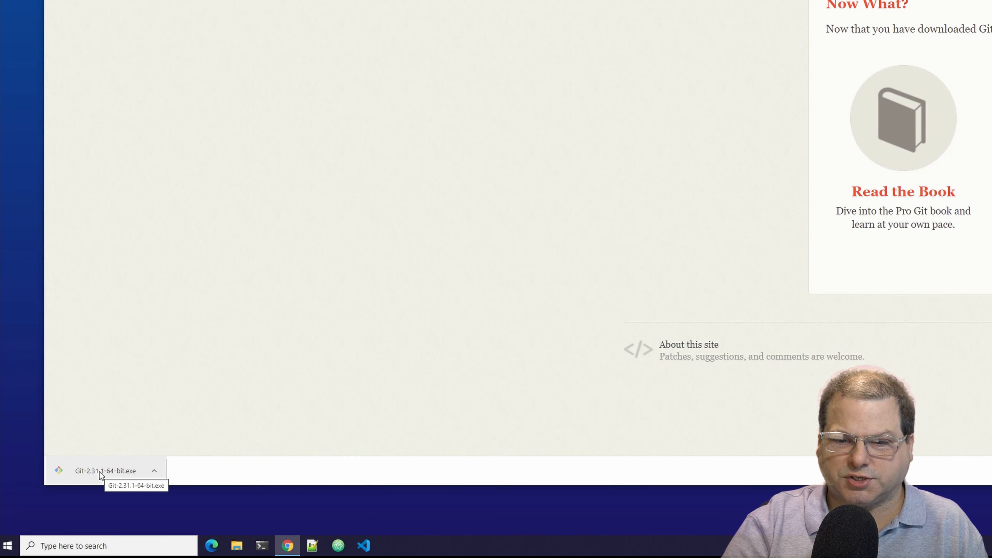
Run the downloaded Git installer with permission to change the device, accepting the license and the C:\Program Files\Git destination.
{"action": "left_click", "coordinate": [99, 471]}
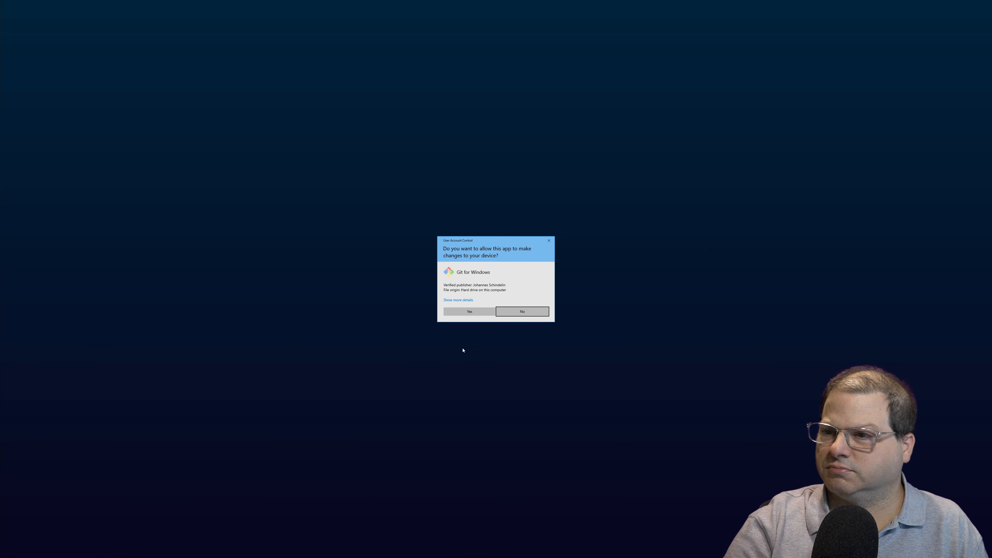
{"action": "left_click", "coordinate": [464, 313]}
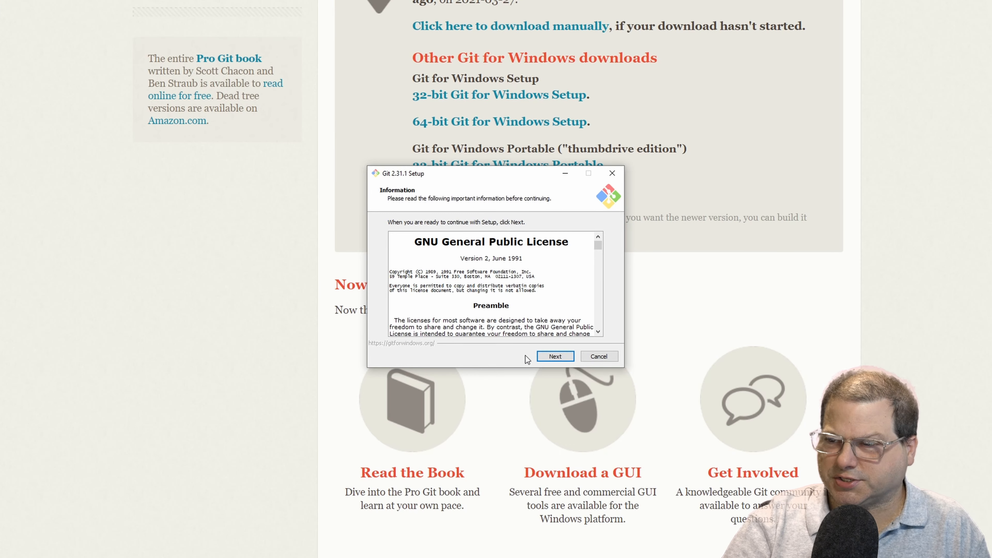
{"action": "left_click", "coordinate": [554, 354]}
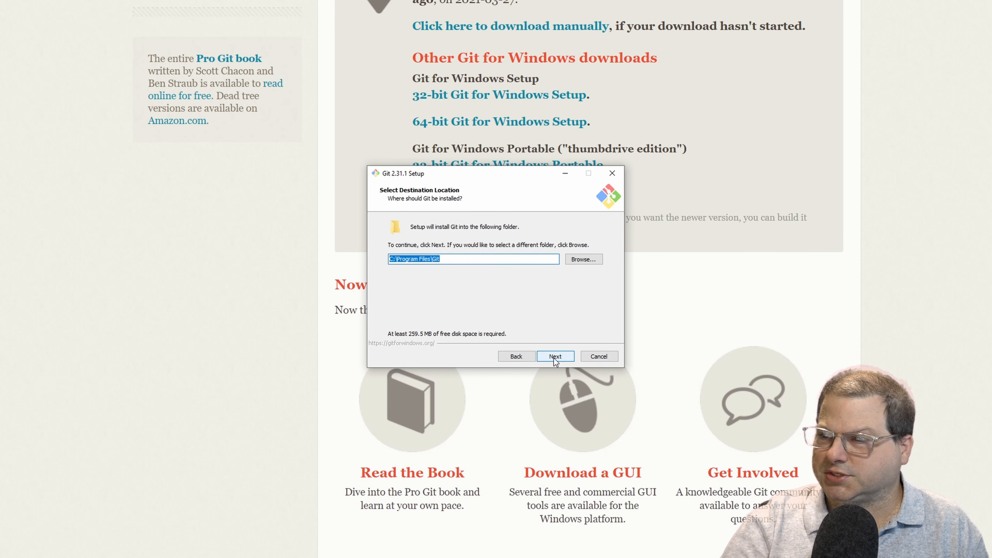
{"action": "left_click", "coordinate": [555, 357]}
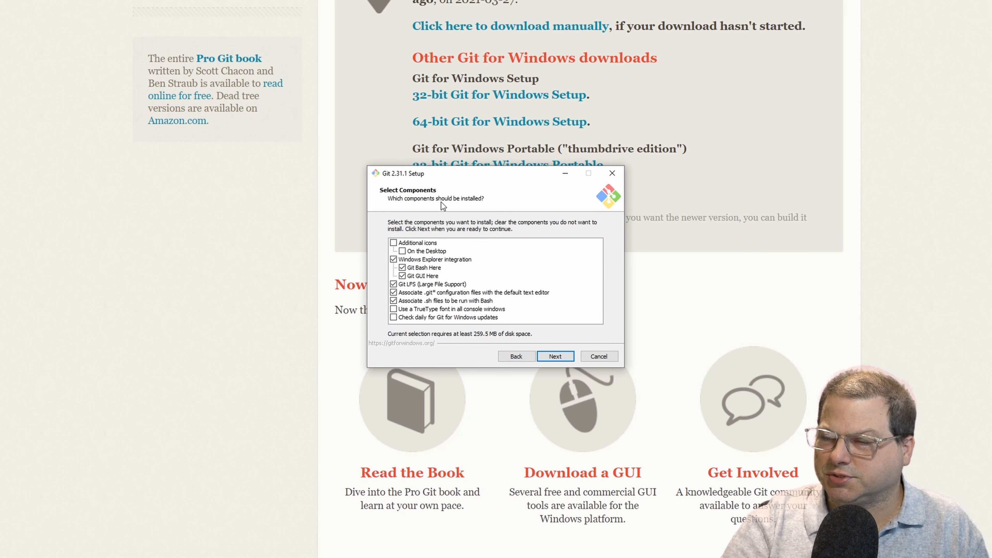
Add the Additional icons component with the desktop icon and keep Git as the Start Menu folder.
{"action": "left_click", "coordinate": [394, 243]}
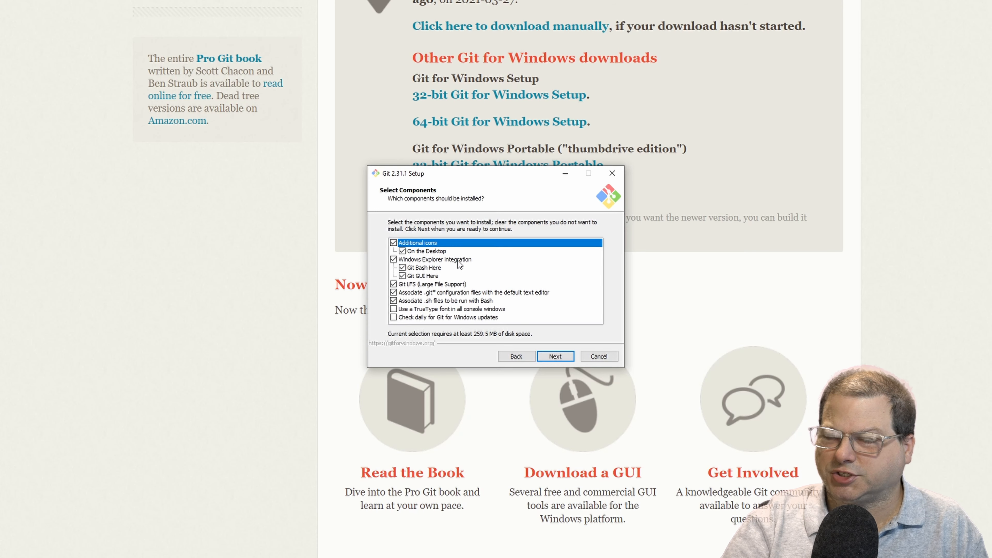
{"action": "left_click", "coordinate": [564, 357]}
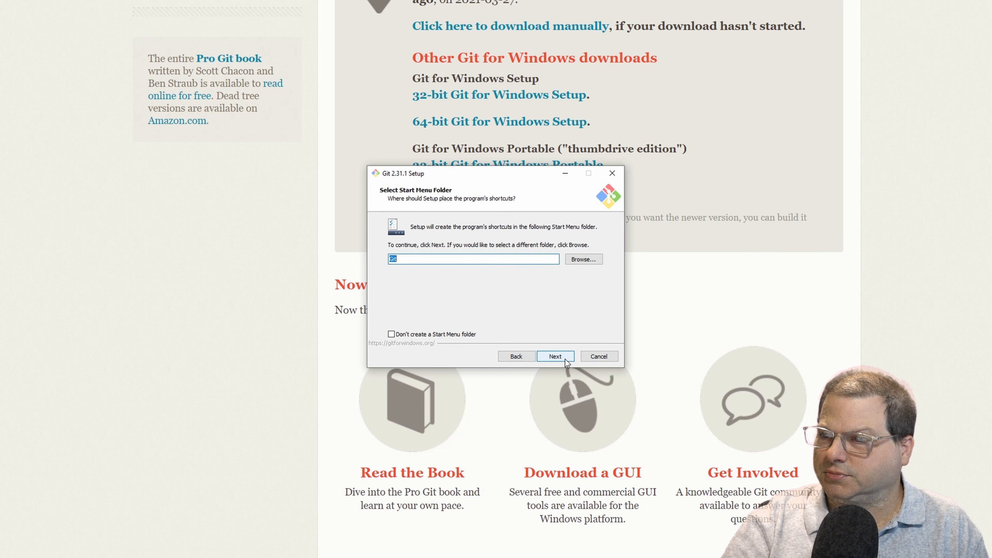
{"action": "left_click", "coordinate": [566, 359]}
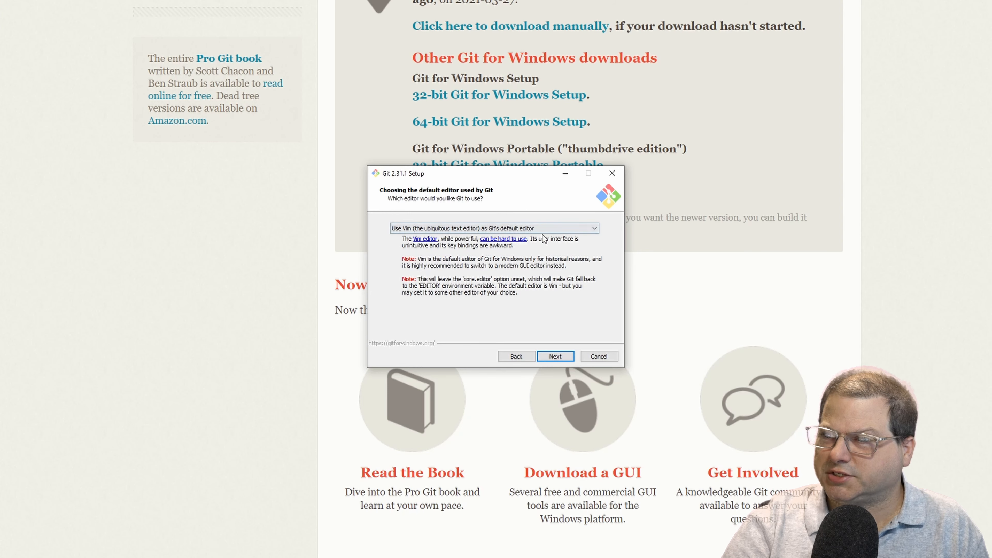
Choose the Nano editor as Git's default editor in the setup wizard.
{"action": "left_click", "coordinate": [594, 229]}
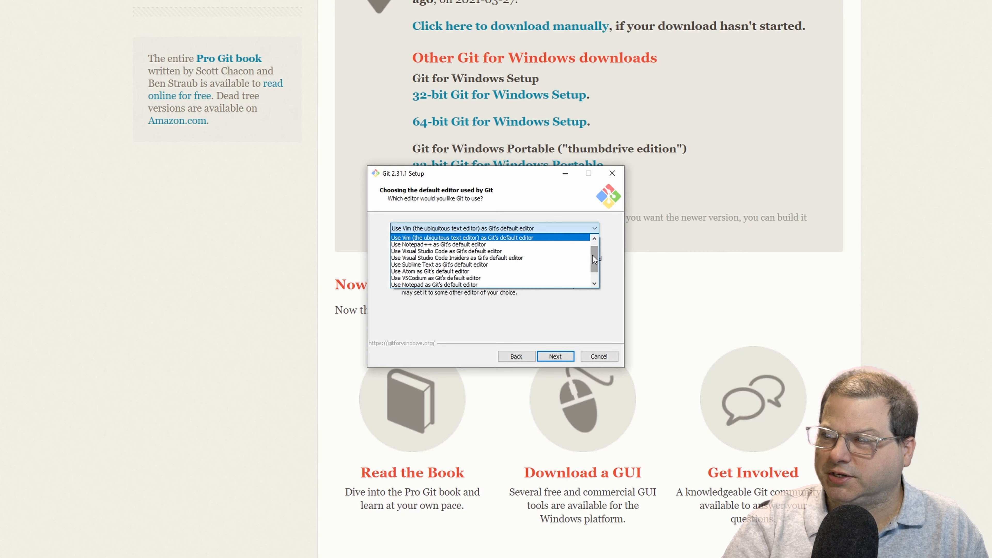
{"action": "left_click_drag", "start_coordinate": [592, 255], "coordinate": [596, 248]}
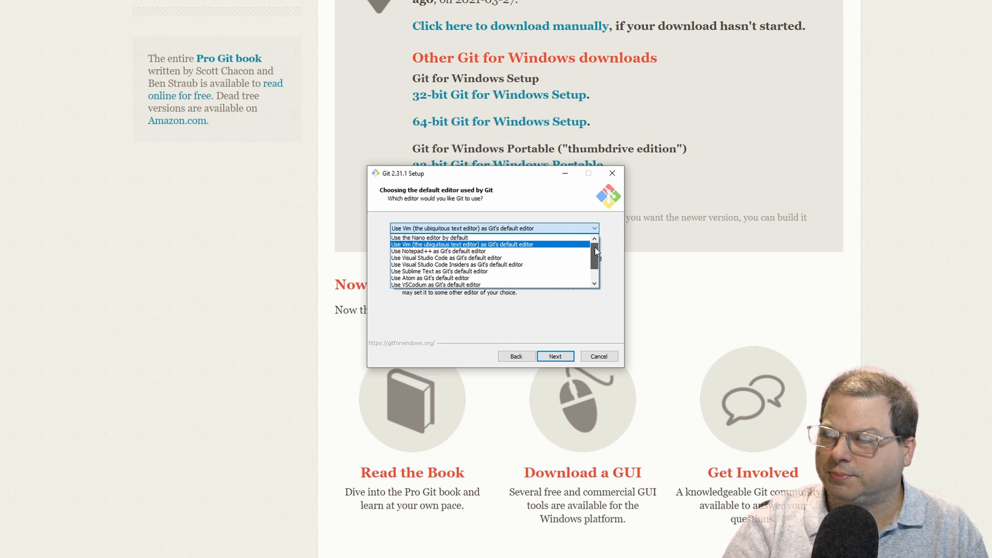
{"action": "left_click", "coordinate": [432, 238]}
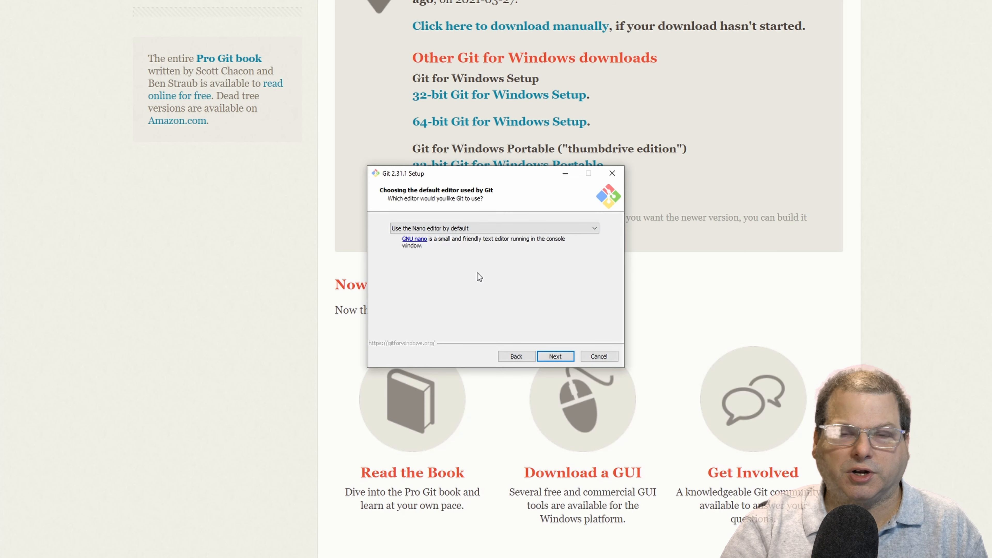
{"action": "left_click", "coordinate": [565, 357]}
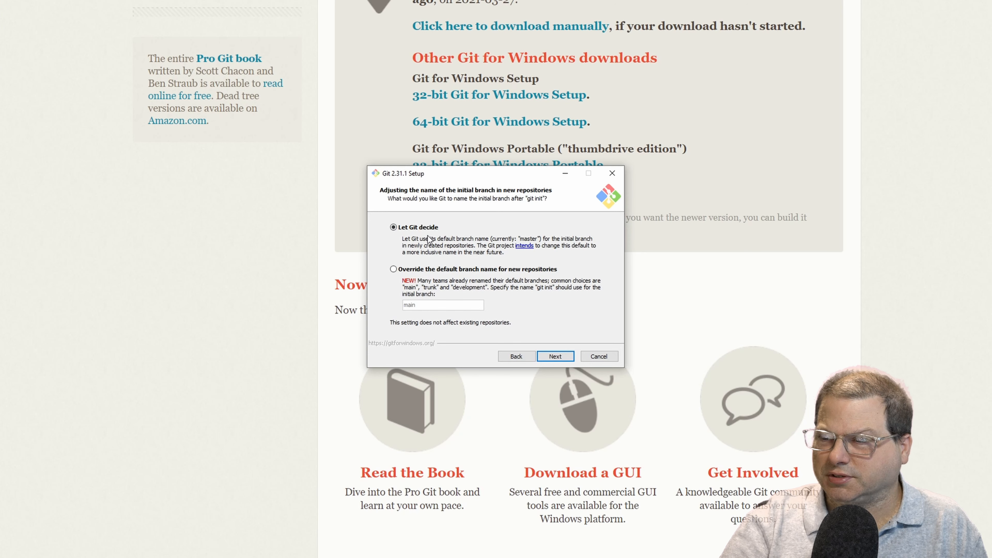
Accept Let Git decide for the initial branch, command line and 3rd-party software for PATH, and the OpenSSL library for HTTPS.
{"action": "left_click", "coordinate": [559, 356]}
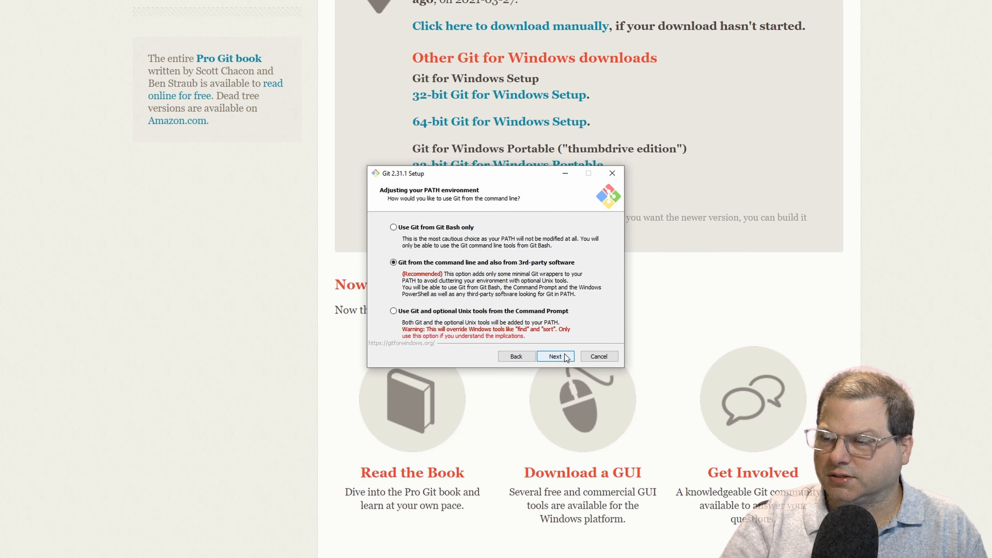
{"action": "left_click", "coordinate": [556, 356]}
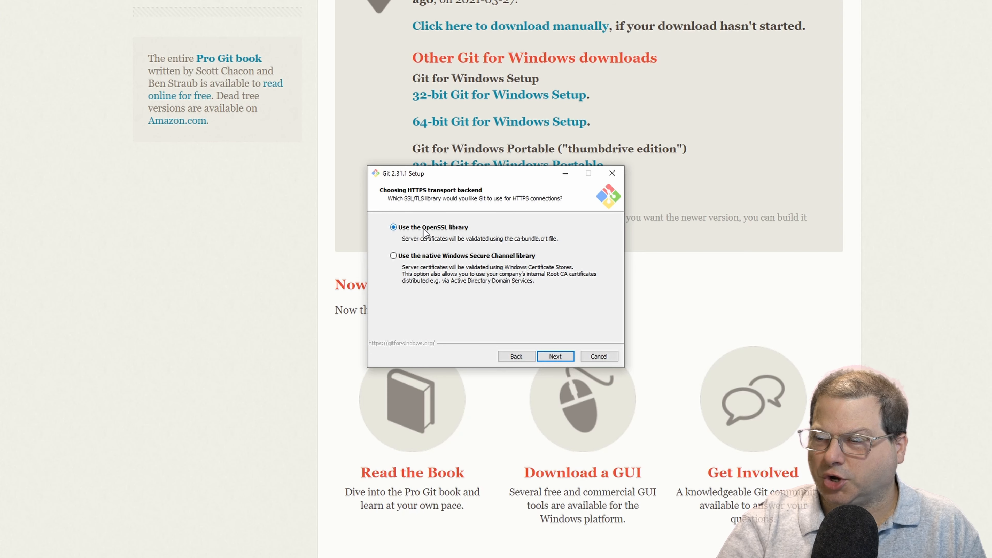
{"action": "left_click", "coordinate": [558, 356]}
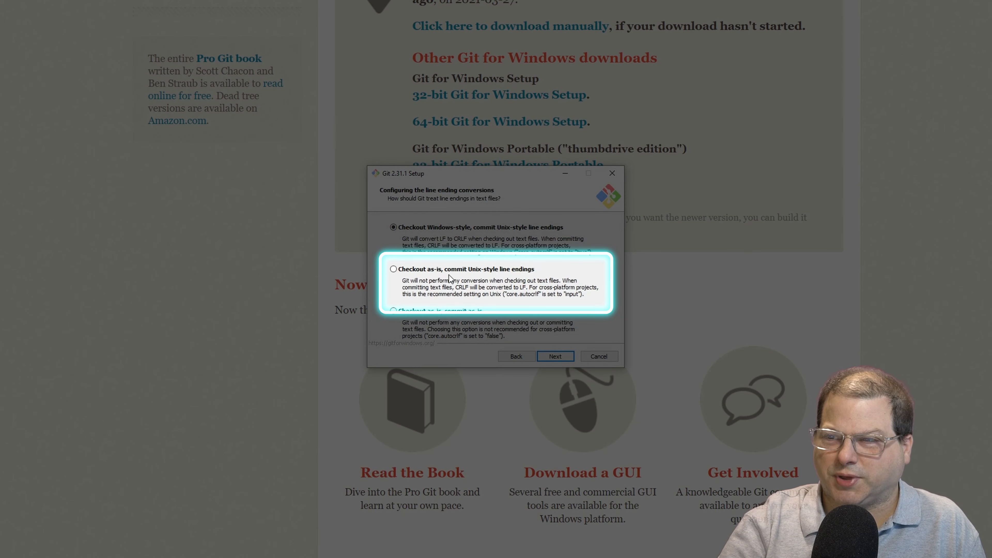
Set line endings to Checkout as-is, commit Unix-style, and keep MinTTY as the Git Bash terminal emulator.
{"action": "left_click", "coordinate": [393, 270]}
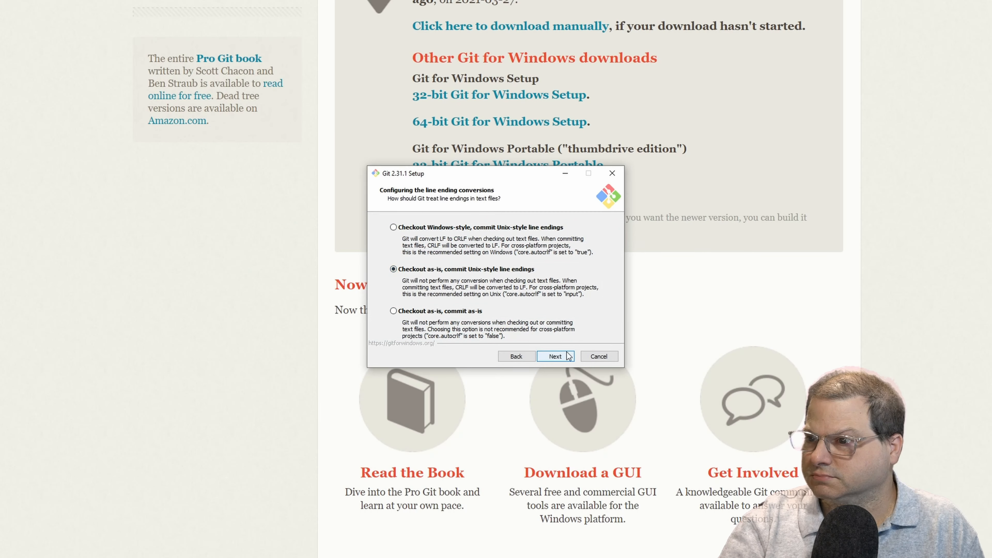
{"action": "left_click", "coordinate": [567, 356]}
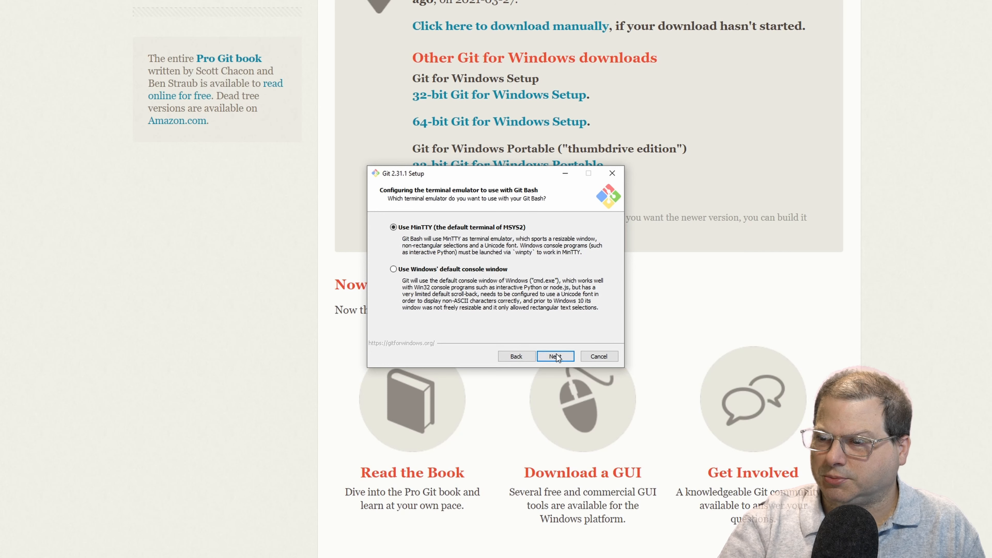
{"action": "left_click", "coordinate": [565, 357]}
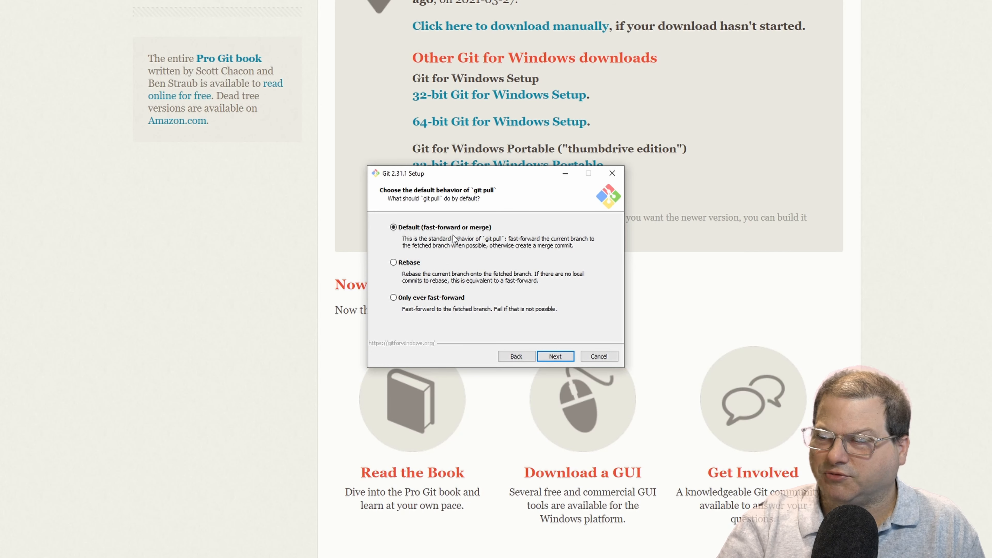
Accept fast-forward or merge for git pull, Git Credential Manager Core, and file system caching without symbolic links.
{"action": "left_click", "coordinate": [557, 357]}
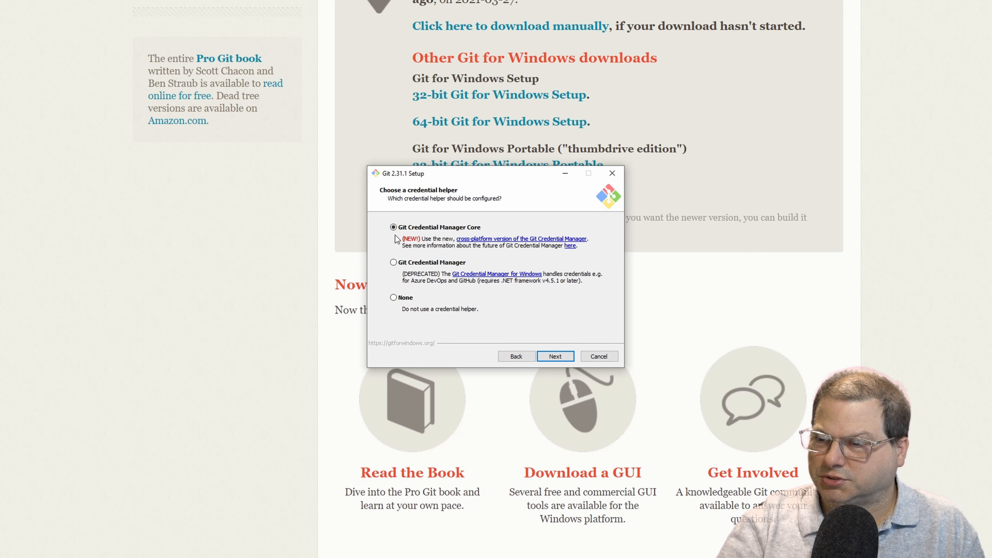
{"action": "left_click", "coordinate": [568, 357]}
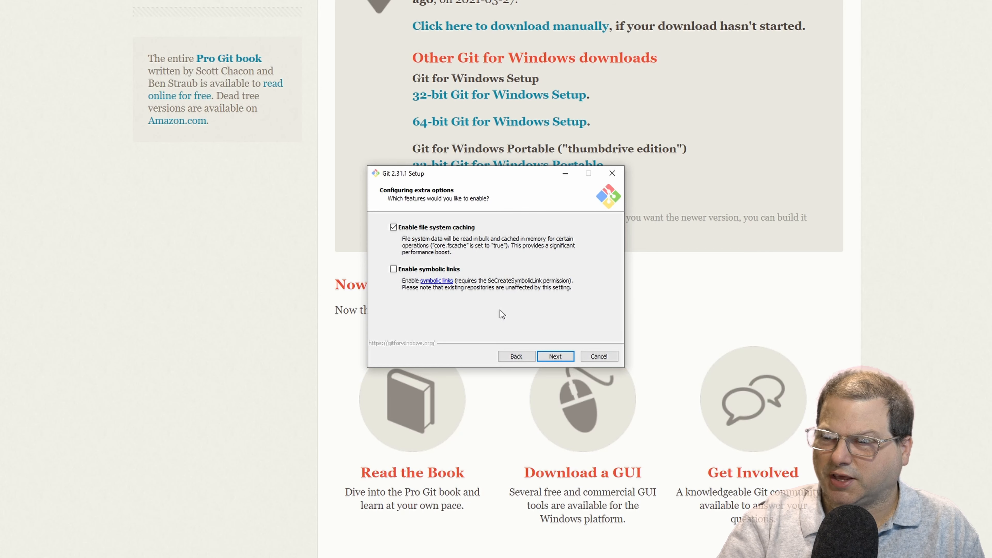
{"action": "left_click", "coordinate": [570, 358]}
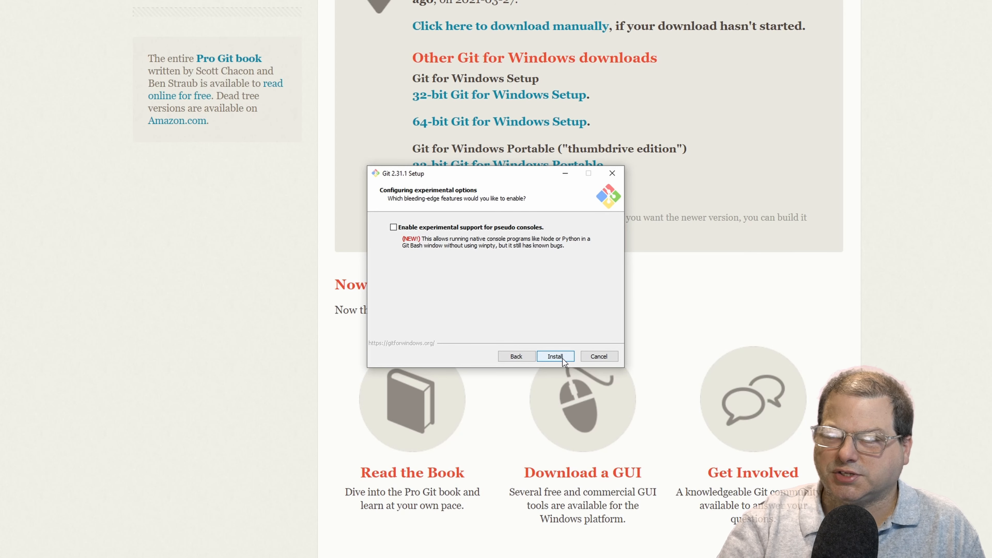
Complete the Git installation without experimental pseudo console support and close the Git download page.
{"action": "left_click", "coordinate": [555, 357]}
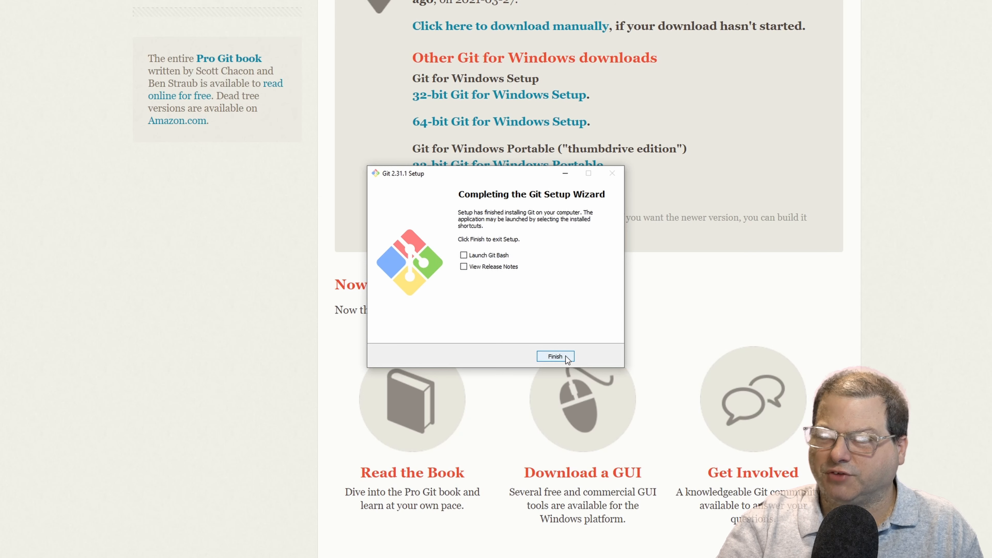
{"action": "left_click", "coordinate": [555, 357]}
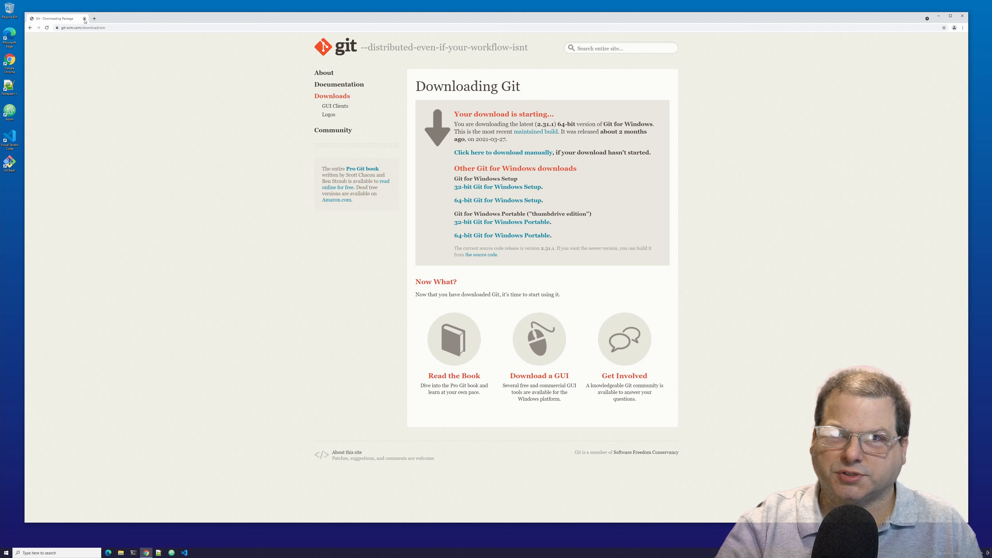
{"action": "left_click", "coordinate": [85, 19]}
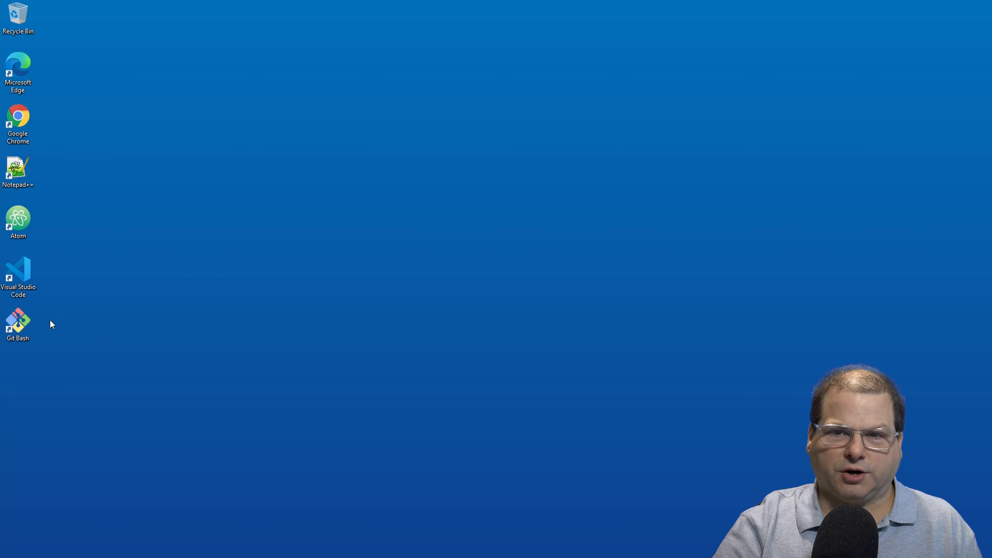
Pin the Git Bash desktop shortcut to both Start and the taskbar.
{"action": "right_click", "coordinate": [20, 326]}
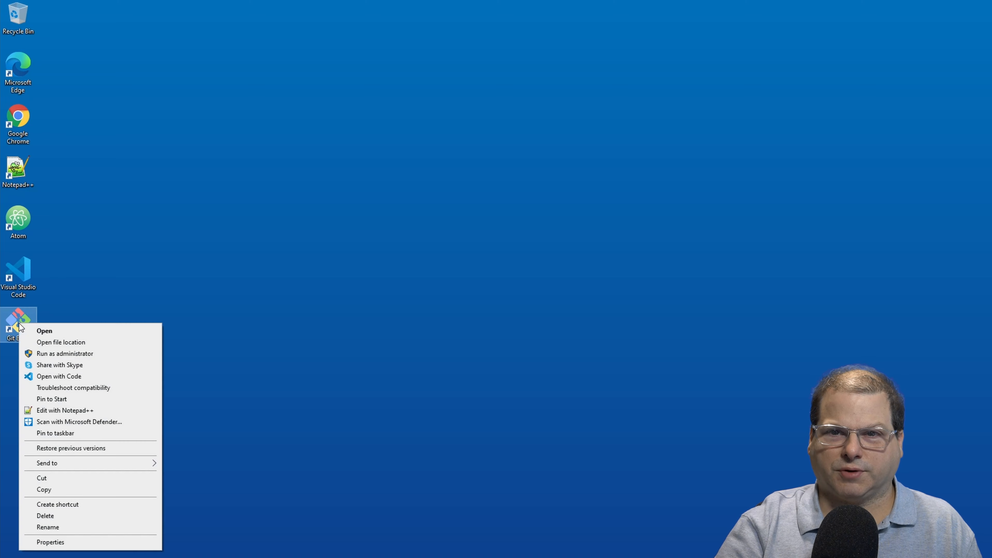
{"action": "left_click", "coordinate": [73, 400]}
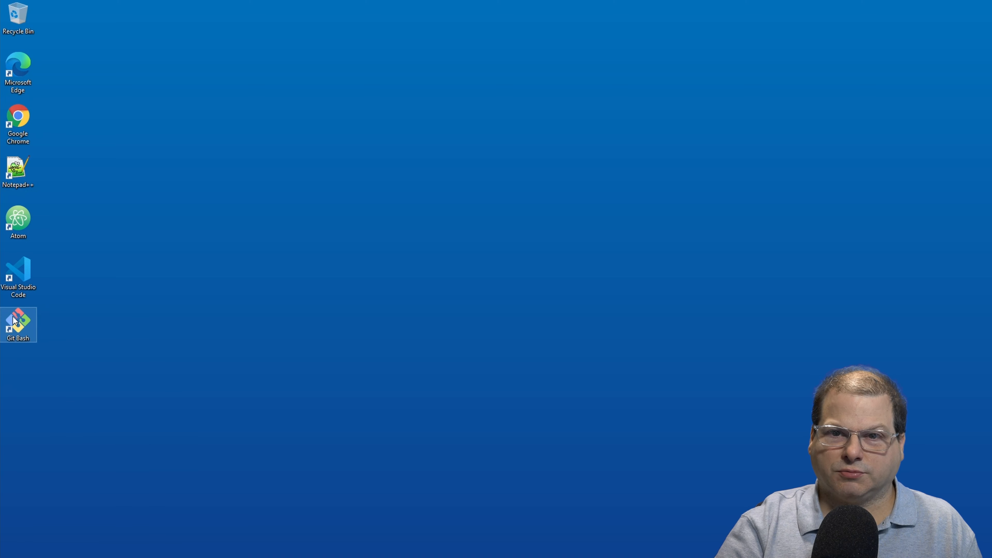
{"action": "right_click", "coordinate": [16, 320]}
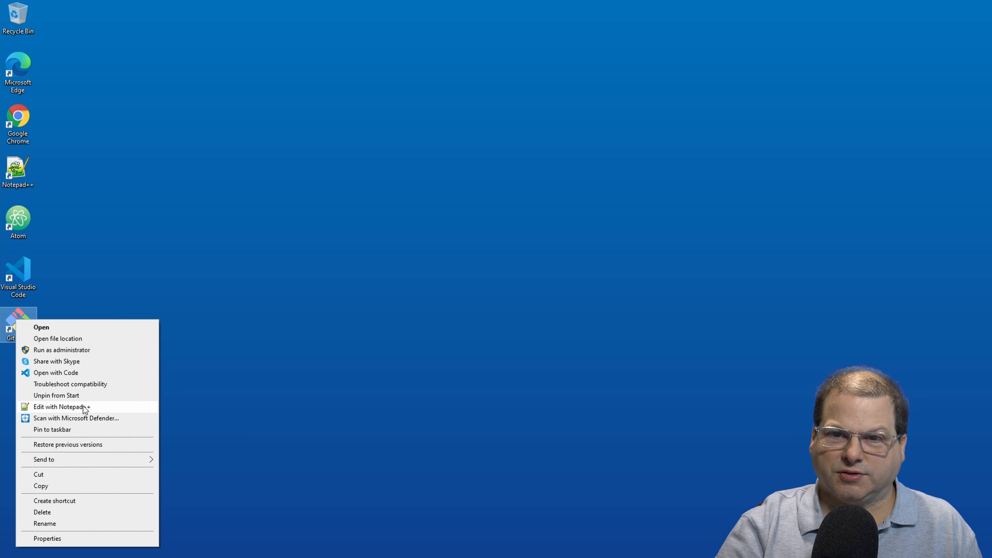
{"action": "left_click", "coordinate": [67, 429]}
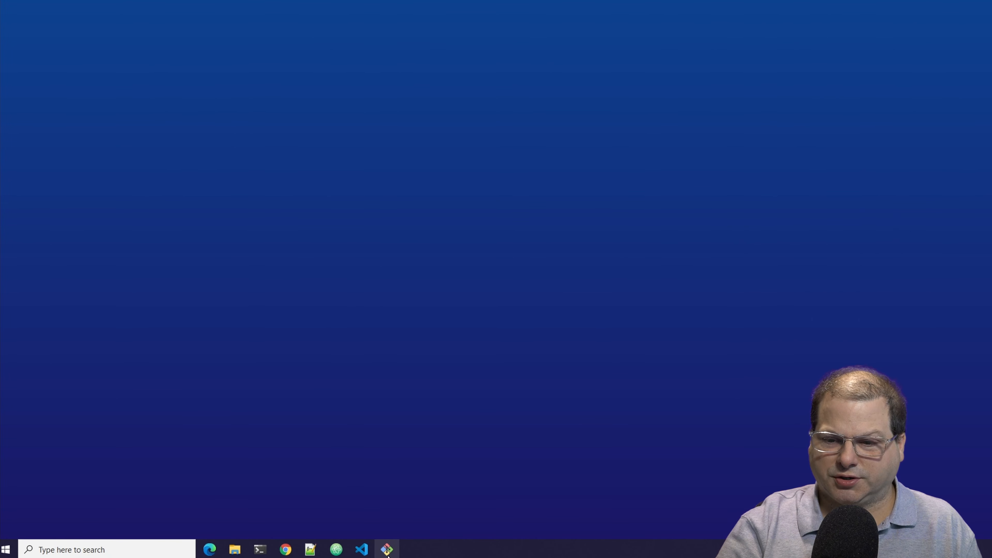
Move the Git Bash tile into the Tools group of the Start menu, below Atom.
{"action": "key", "text": "super"}
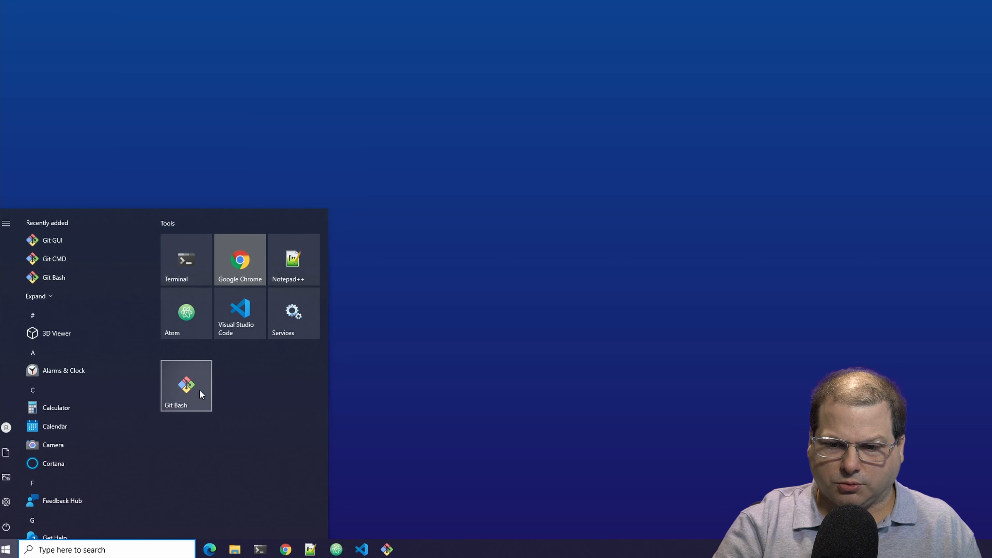
{"action": "left_click_drag", "start_coordinate": [200, 403], "coordinate": [202, 370]}
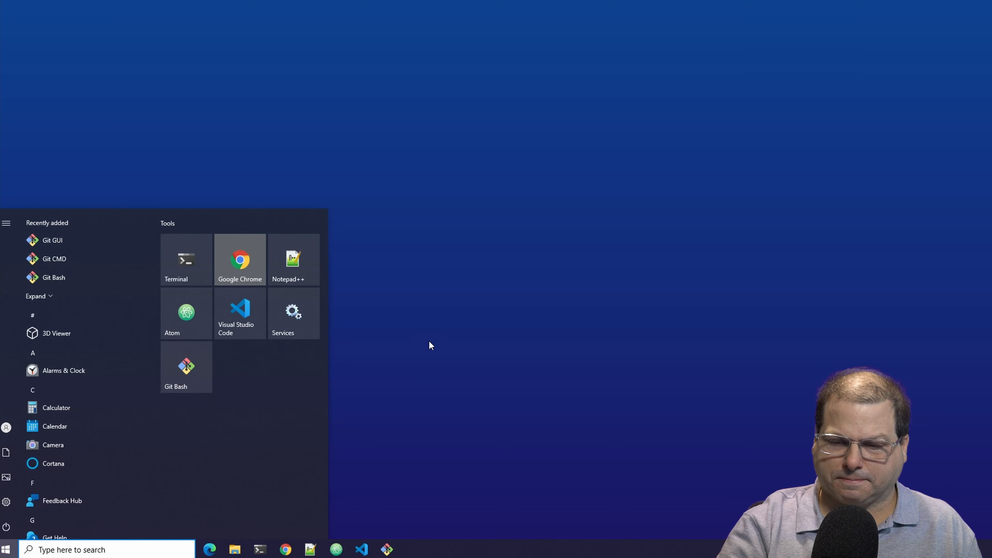
{"action": "left_click", "coordinate": [430, 315]}
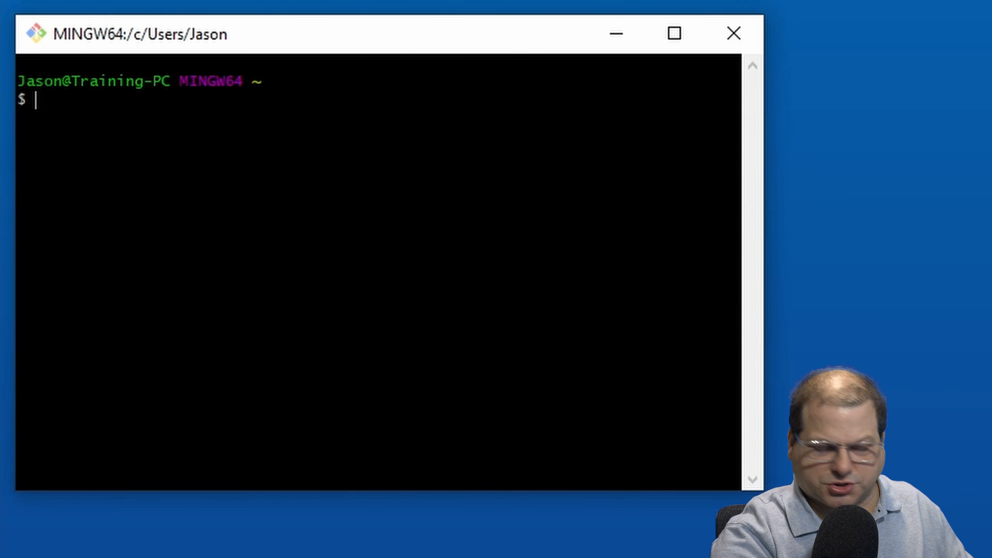
Check the installed Git version with git version, and close the Git Bash window.
{"action": "type", "text": "git "}
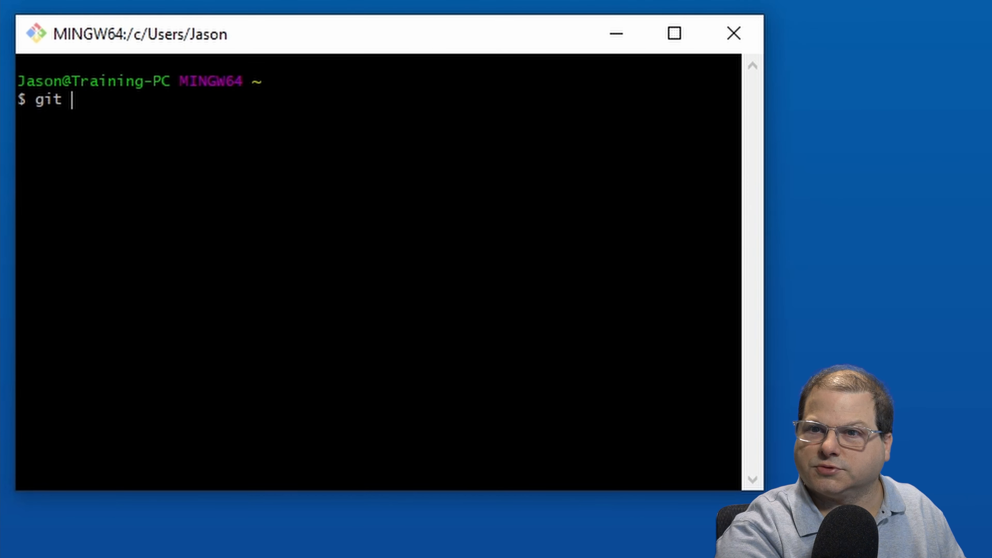
{"action": "type", "text": "version"}
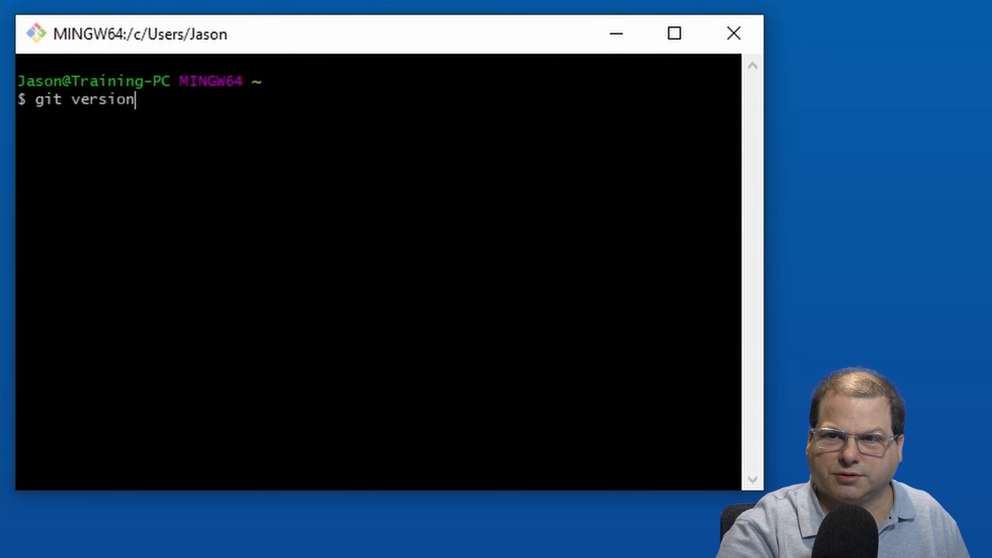
{"action": "key", "text": "Return"}
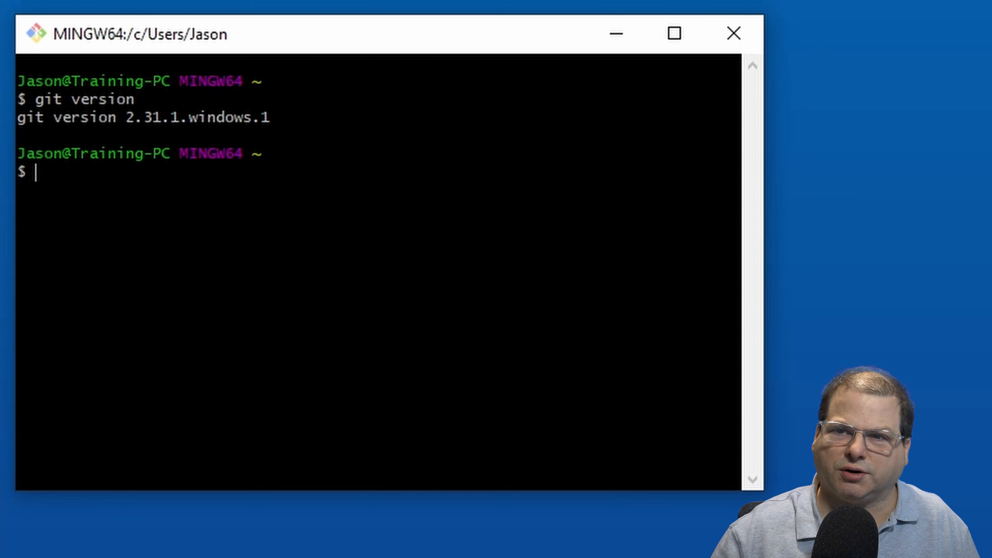
{"action": "left_click", "coordinate": [733, 35]}
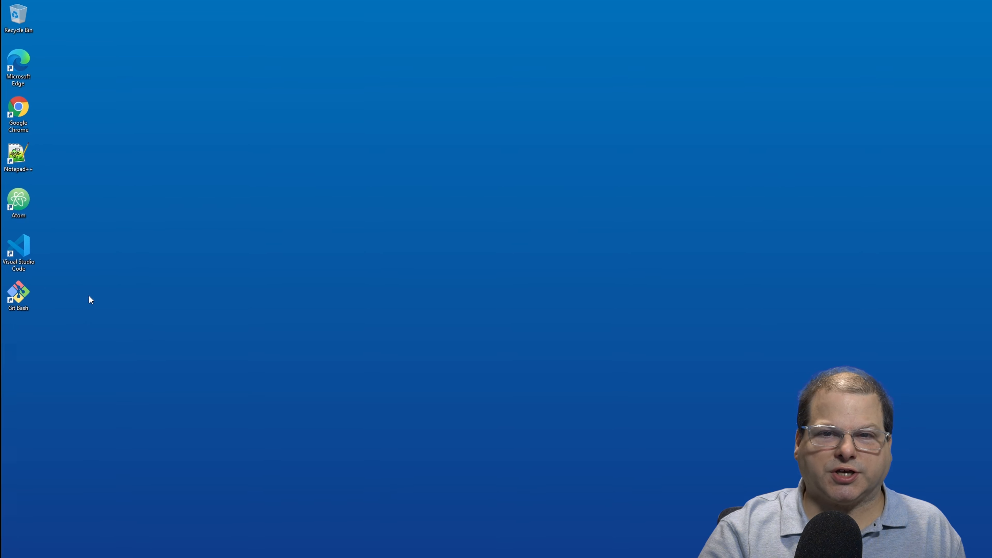
Reopen Git Bash from the desktop, move its window away from the desktop icons, and open the terminal options.
{"action": "double_click", "coordinate": [9, 162]}
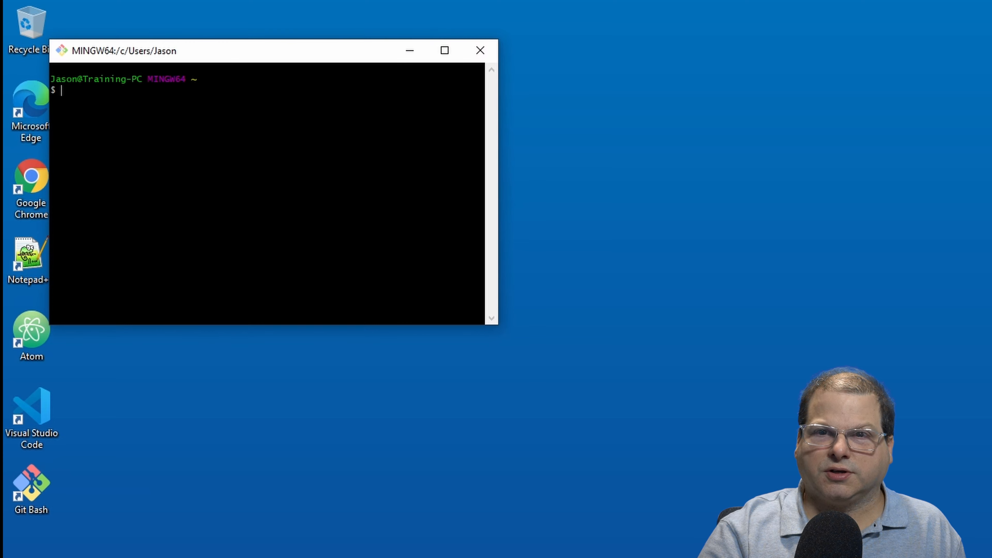
{"action": "left_click_drag", "start_coordinate": [224, 60], "coordinate": [278, 103]}
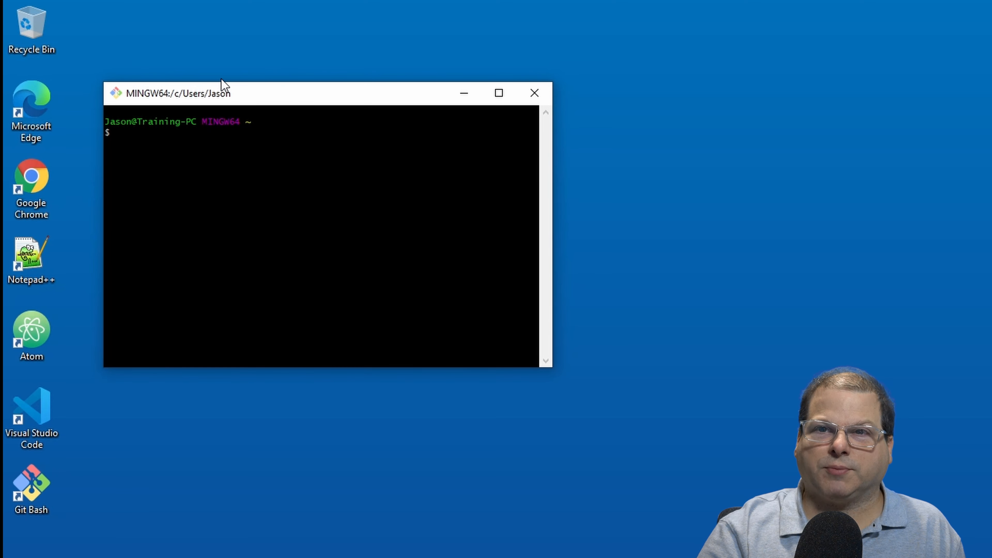
{"action": "right_click", "coordinate": [238, 92]}
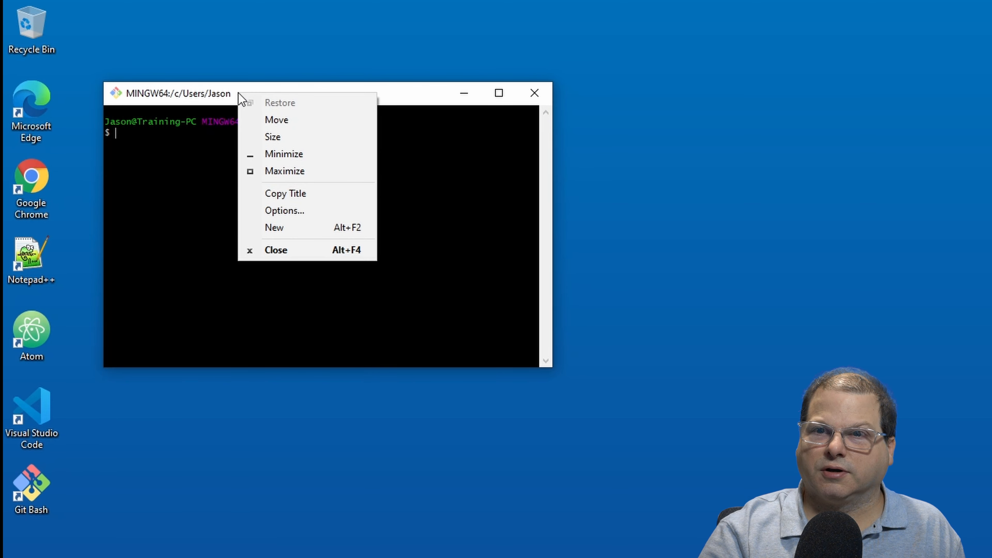
{"action": "left_click", "coordinate": [328, 212]}
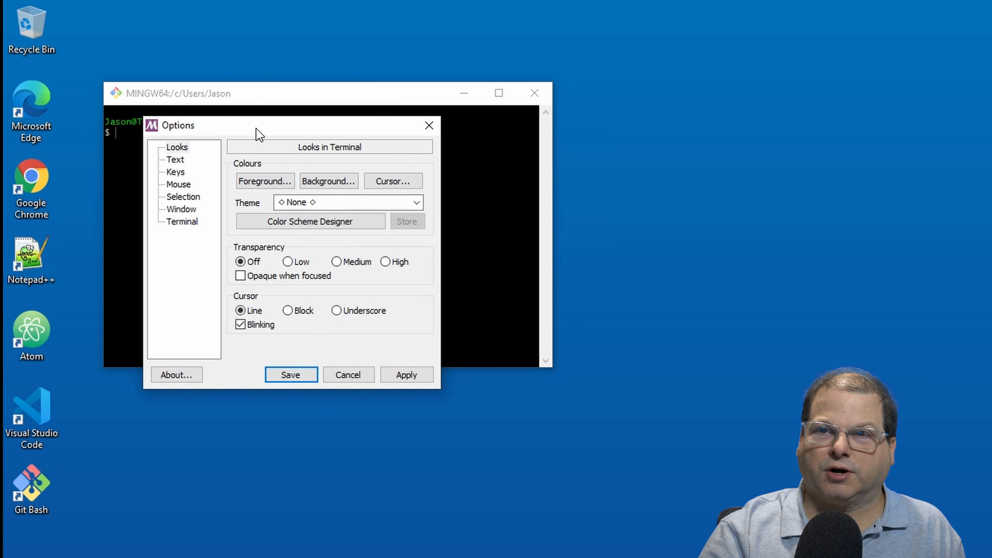
{"action": "mouse_move", "coordinate": [255, 133]}
{"action": "left_mouse_down"}
{"action": "mouse_move", "coordinate": [246, 144]}
{"action": "mouse_move", "coordinate": [255, 137]}
{"action": "left_mouse_up"}
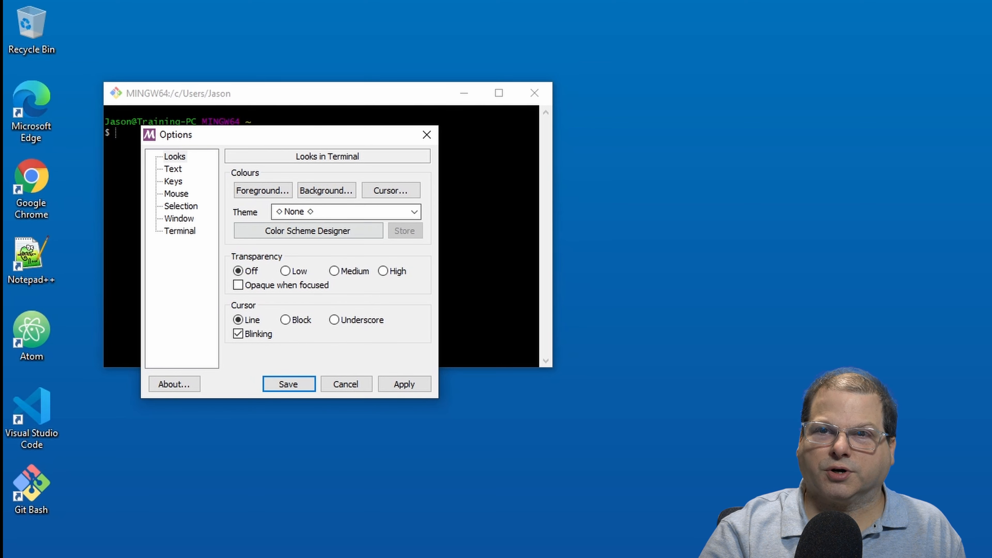
Set the terminal font to Consolas, Regular, size 30, and apply it.
{"action": "left_click", "coordinate": [172, 170]}
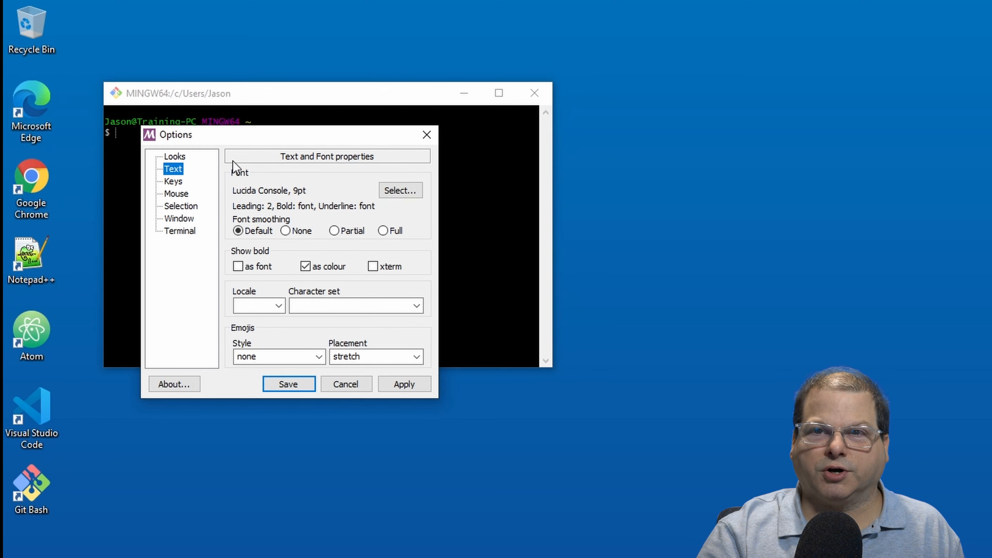
{"action": "left_click", "coordinate": [402, 191]}
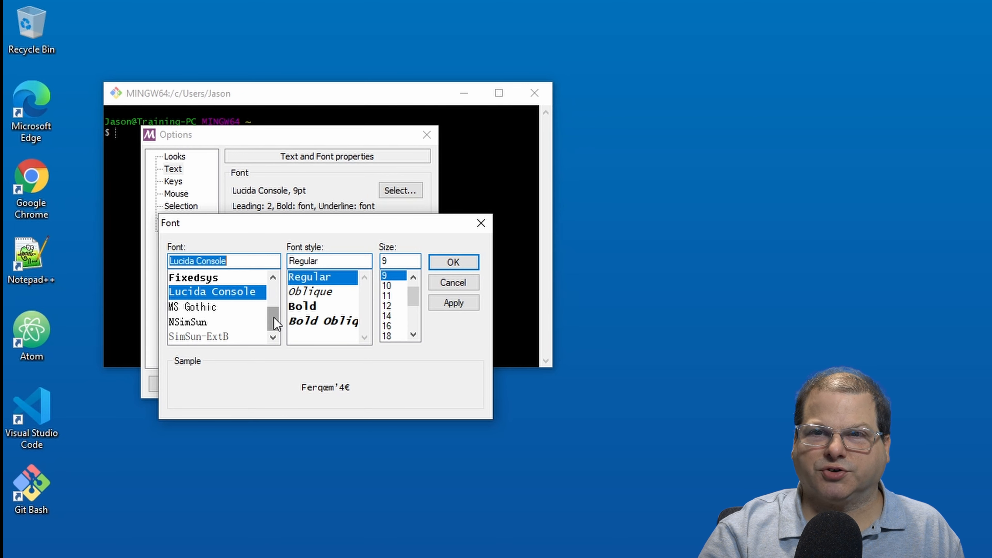
{"action": "left_click_drag", "start_coordinate": [276, 323], "coordinate": [278, 296]}
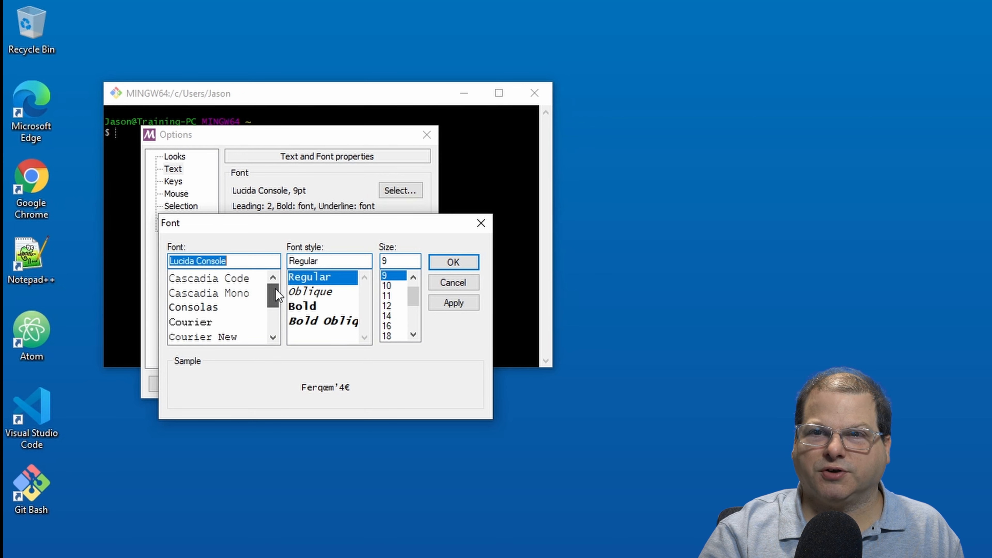
{"action": "left_click", "coordinate": [220, 308]}
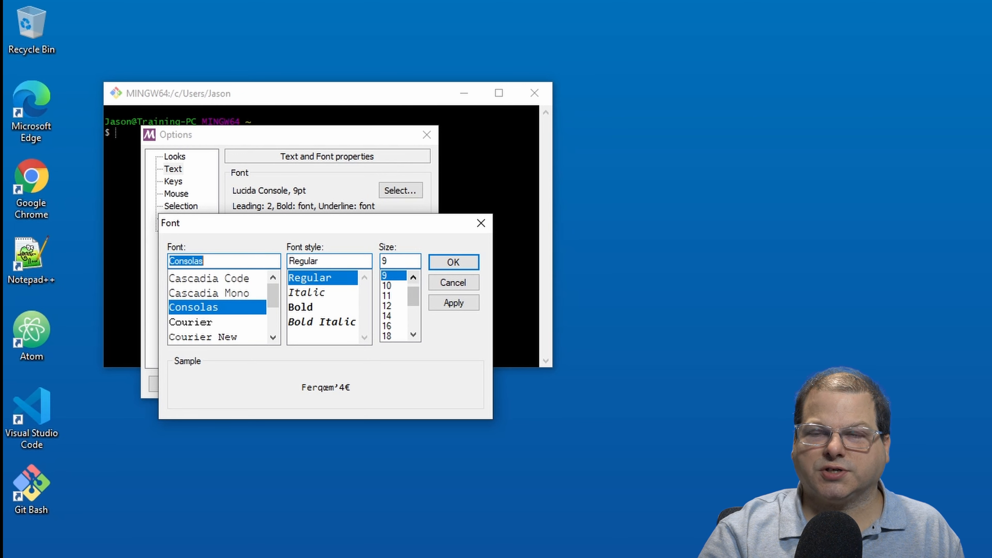
{"action": "double_click", "coordinate": [386, 261]}
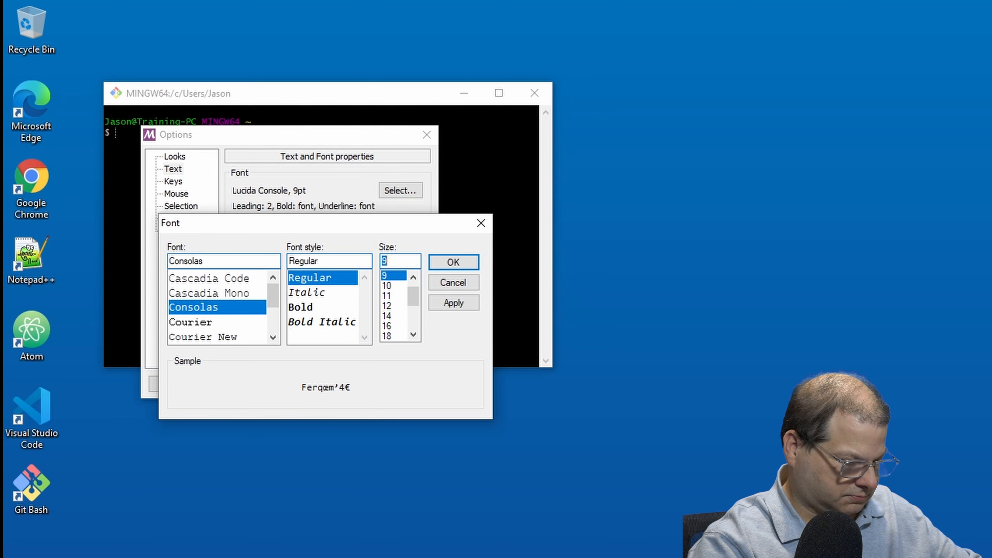
{"action": "type", "text": "30"}
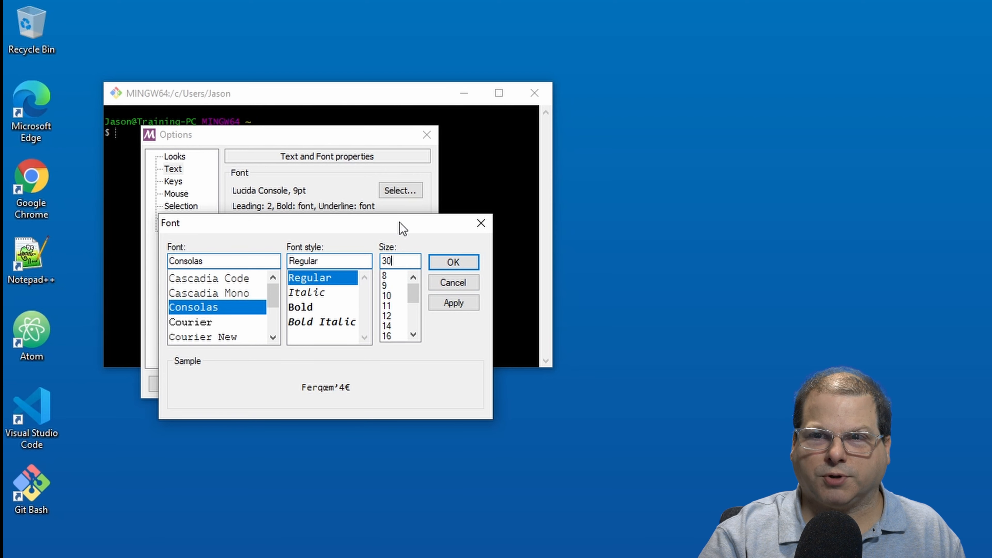
{"action": "left_click_drag", "start_coordinate": [400, 222], "coordinate": [423, 221]}
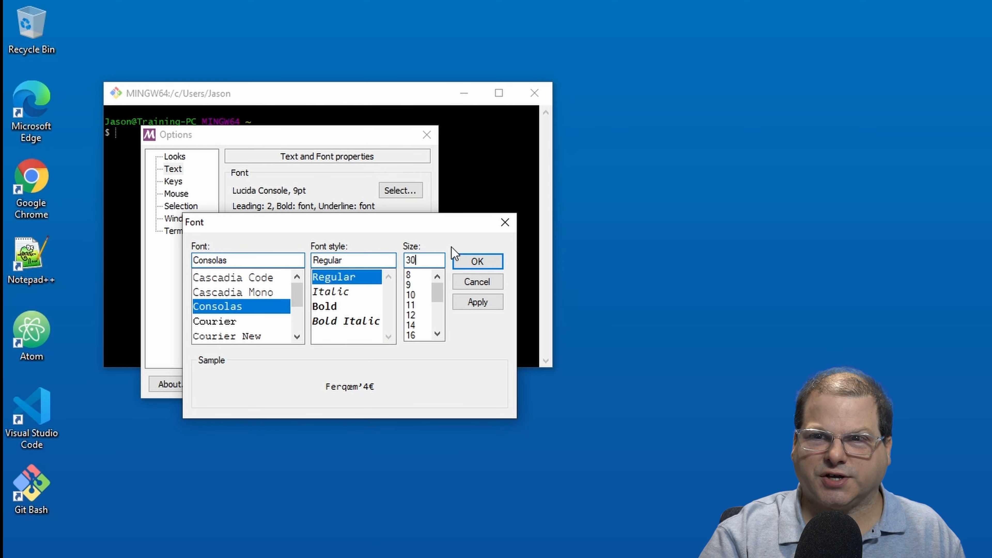
{"action": "left_click", "coordinate": [478, 303]}
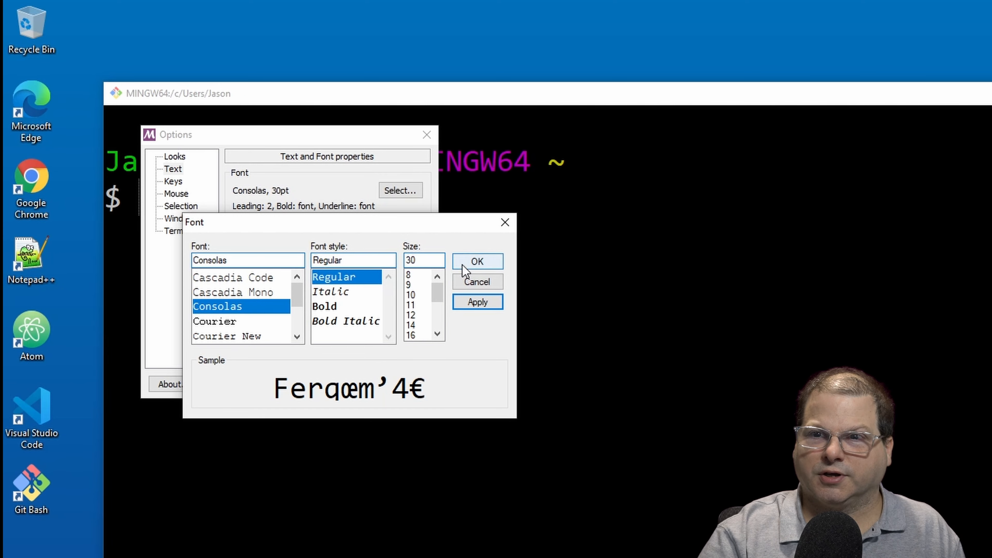
{"action": "left_click", "coordinate": [485, 267]}
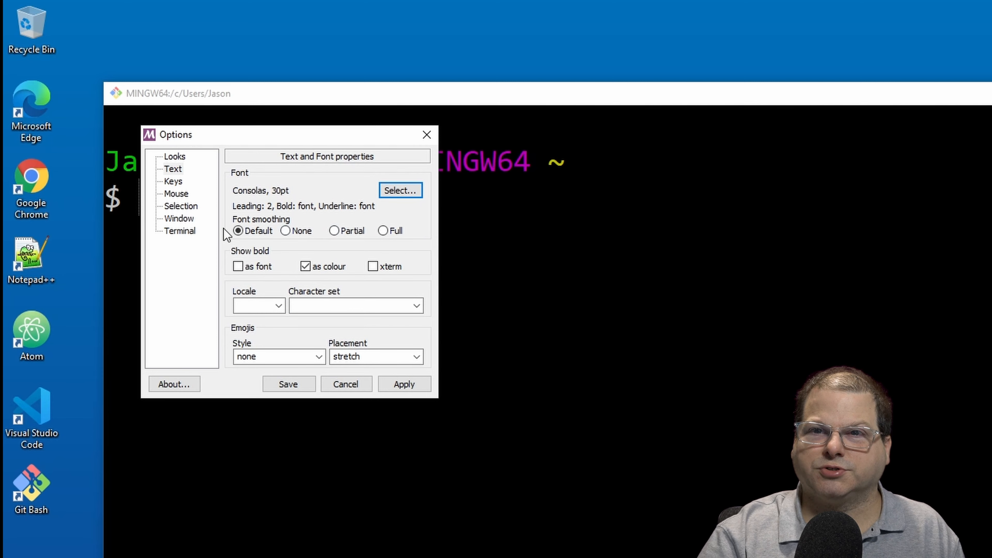
Set the terminal window's default size to 150 columns and 40 rows, and save the options.
{"action": "left_click", "coordinate": [181, 219]}
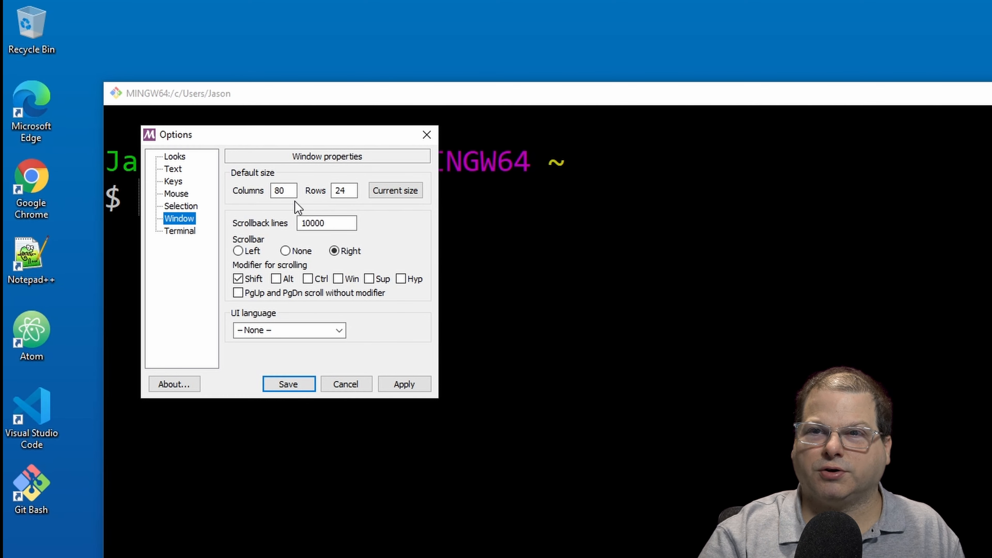
{"action": "double_click", "coordinate": [281, 190]}
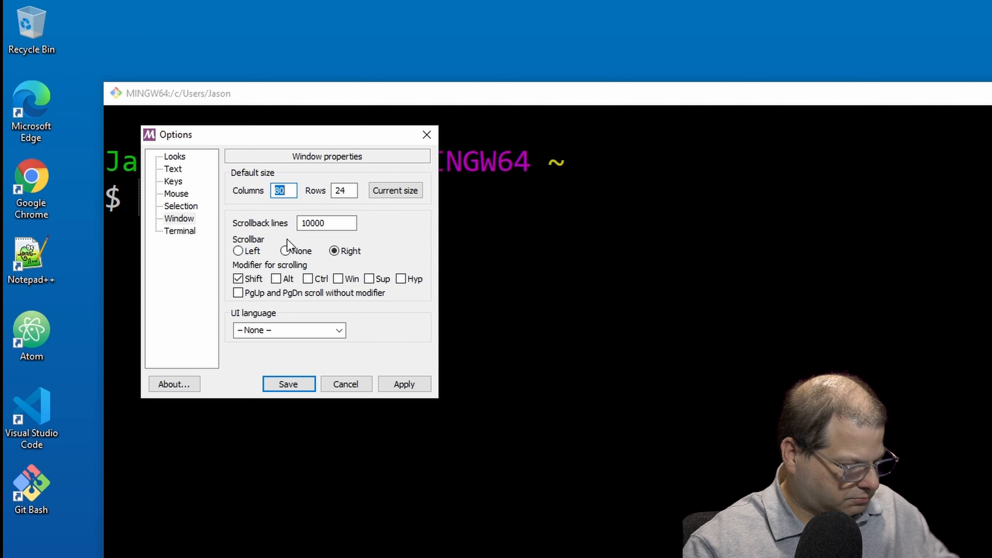
{"action": "type", "text": "15"}
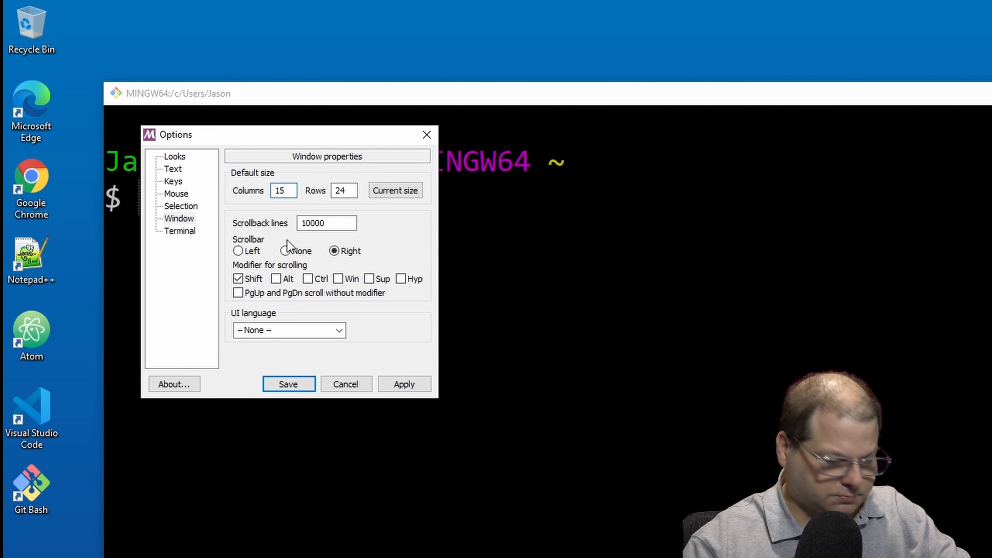
{"action": "type", "text": "0"}
{"action": "key", "text": "Tab"}
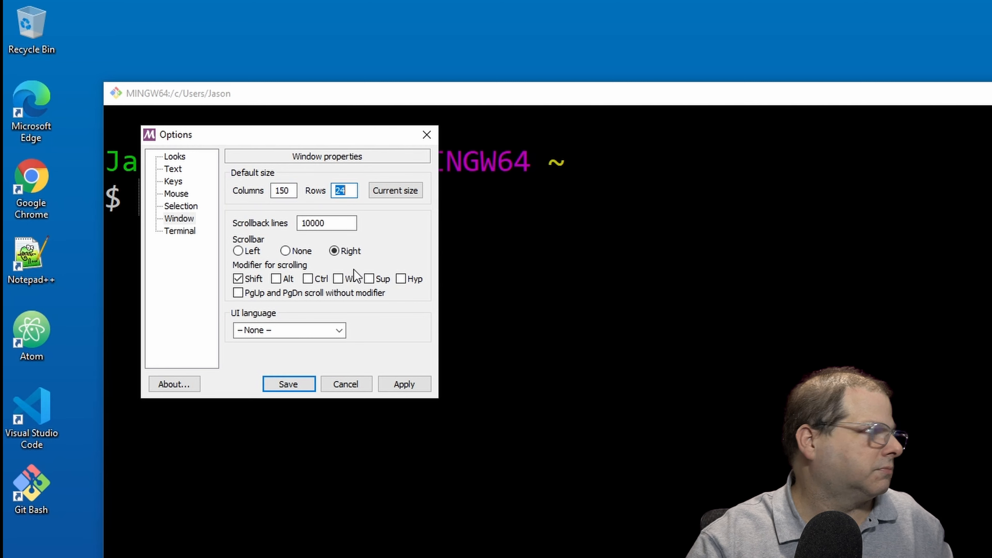
{"action": "type", "text": "40"}
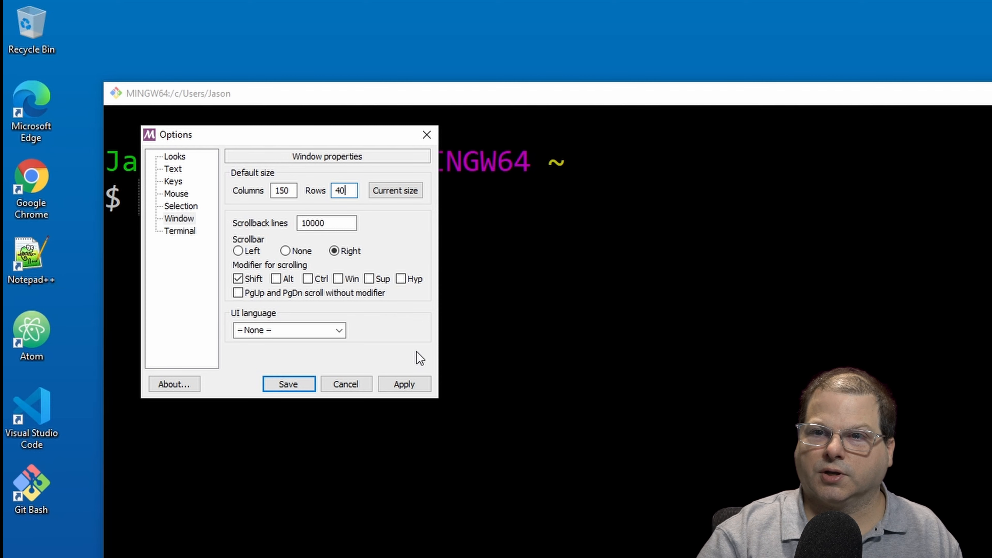
{"action": "left_click", "coordinate": [401, 383]}
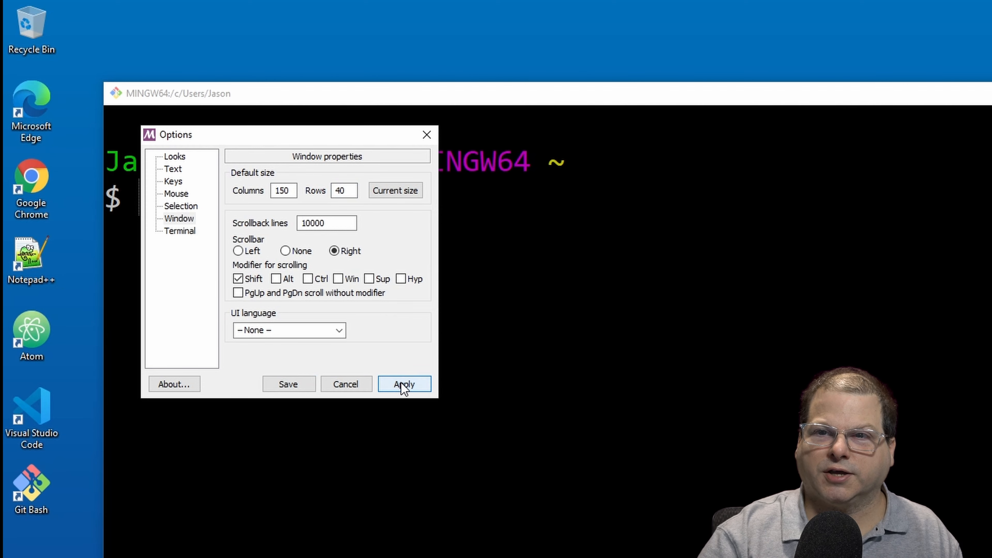
{"action": "left_click", "coordinate": [289, 384]}
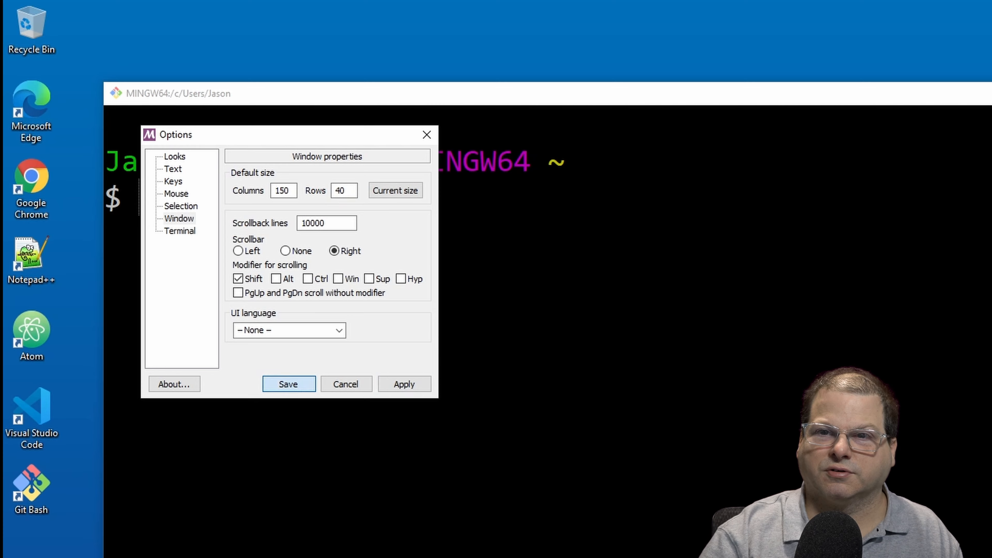